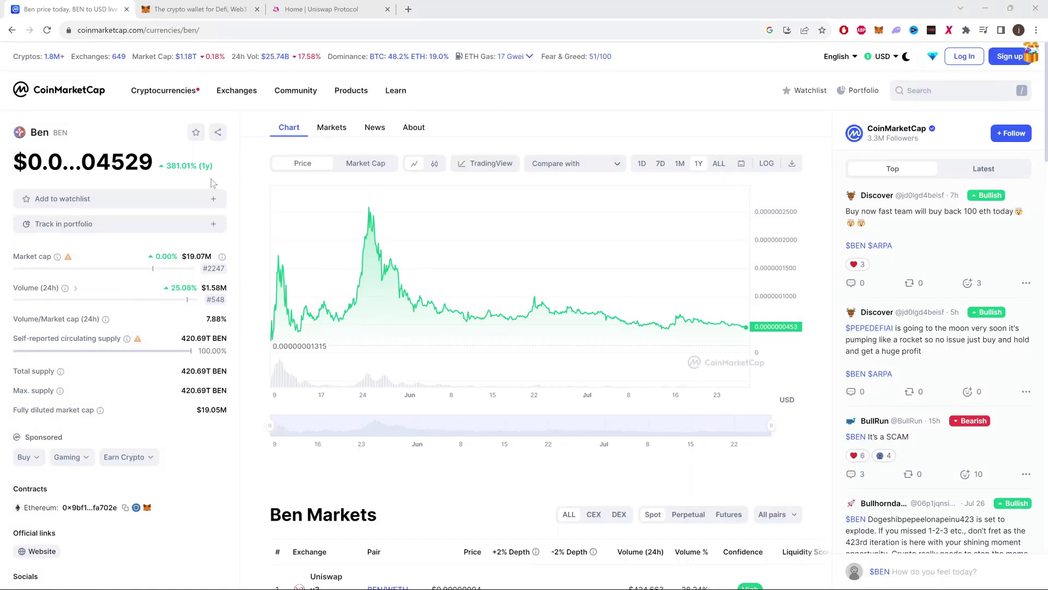
- Switch from the CoinMarketCap Ben price page to the MetaMask website tab
key("ctrl+Tab")
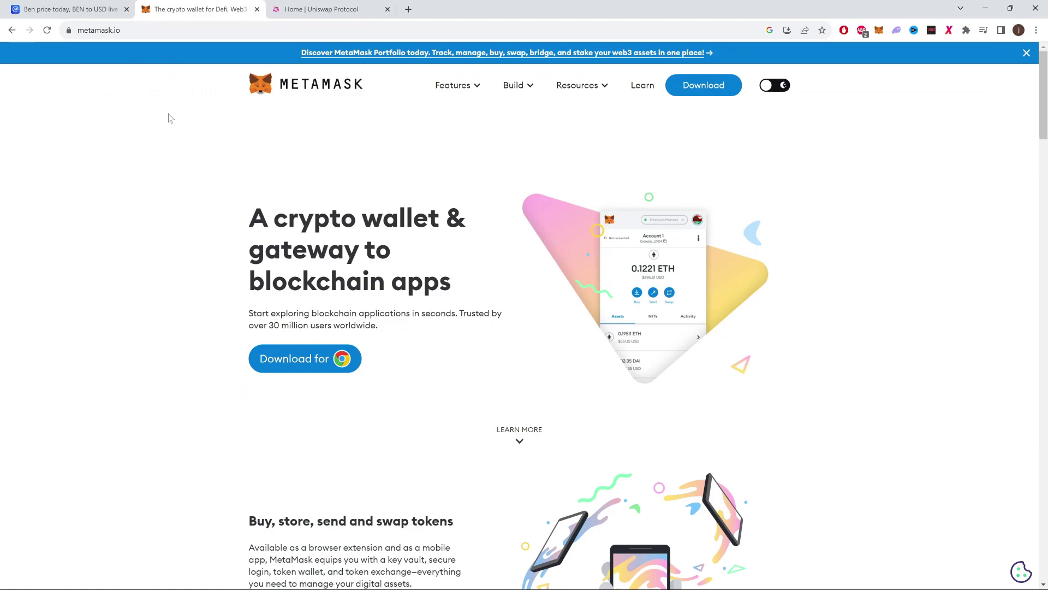
- Open MetaMask's download page and cycle through the Chrome, iOS and Android install options, ending on Android
left_click(704, 91)
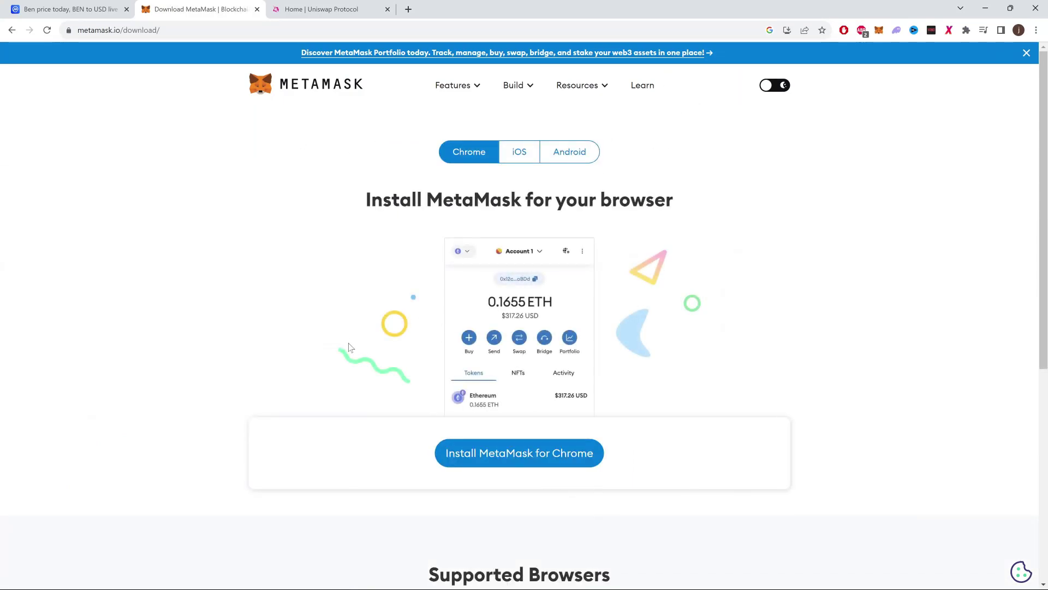
left_click(515, 154)
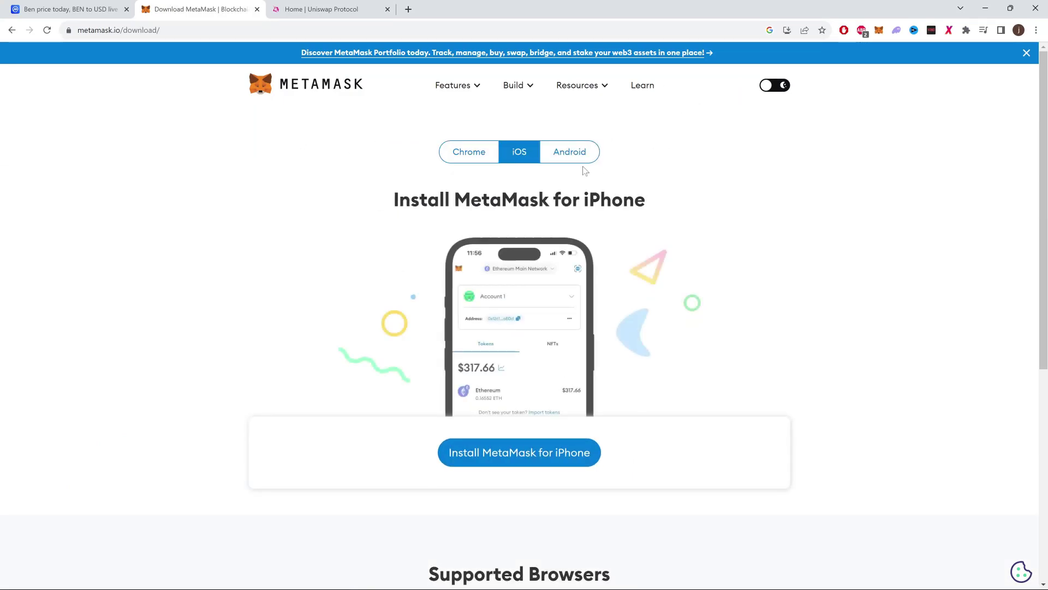
left_click(584, 155)
left_click(480, 160)
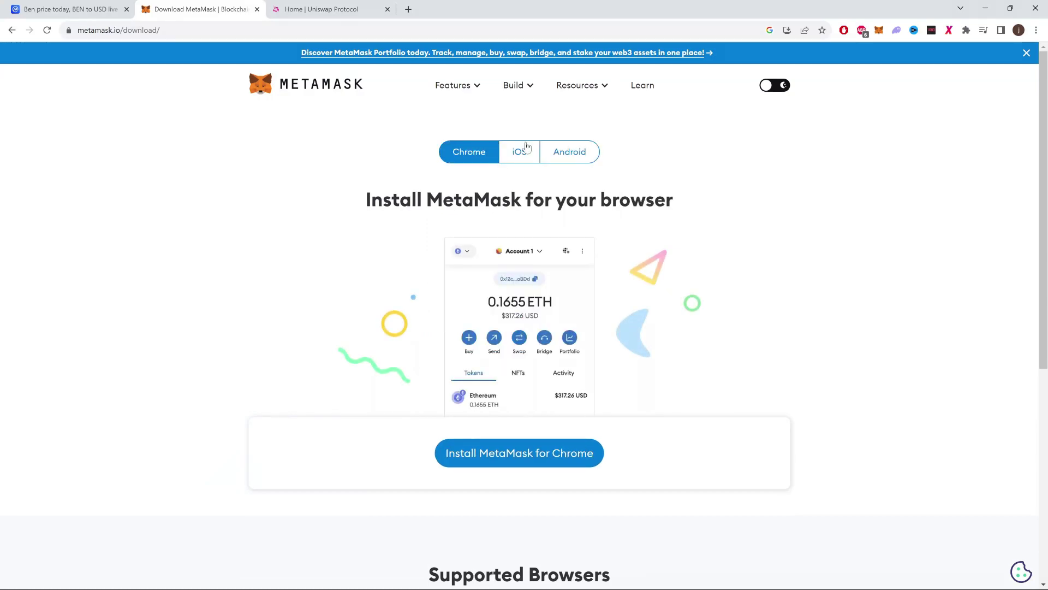
left_click(526, 147)
left_click(572, 153)
mouse_move(609, 102)
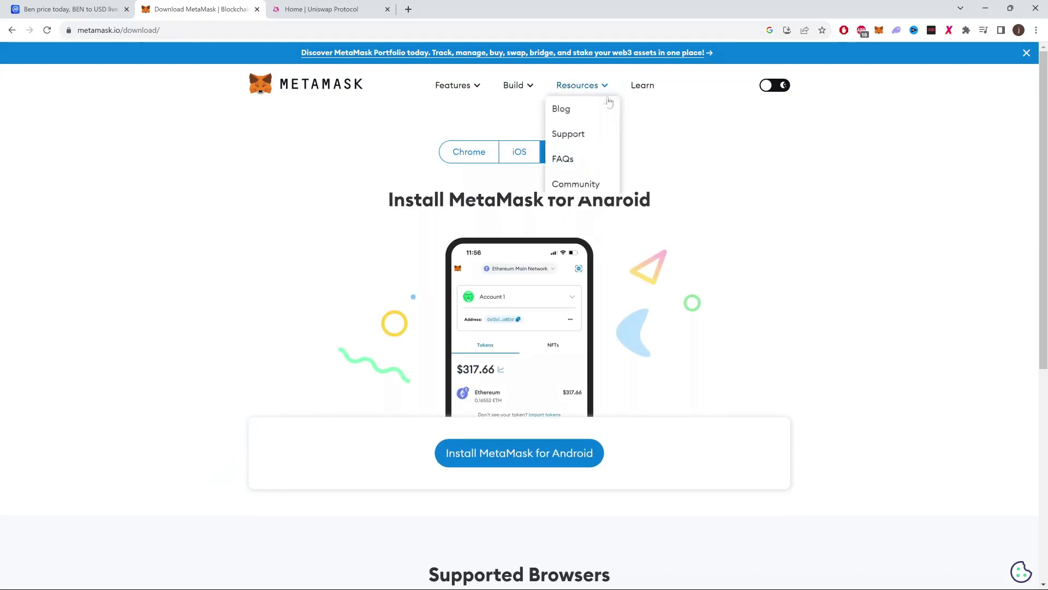
- Unlock the MetaMask wallet with the password to show 0.0095 ETH, then open the network list's add-network page
left_click(878, 31)
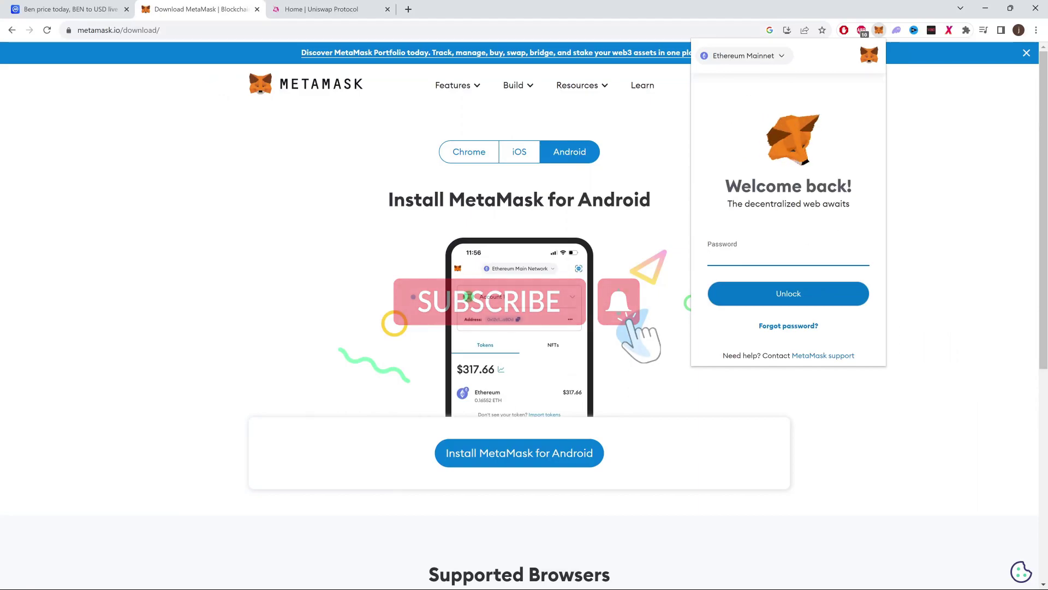
key("Return")
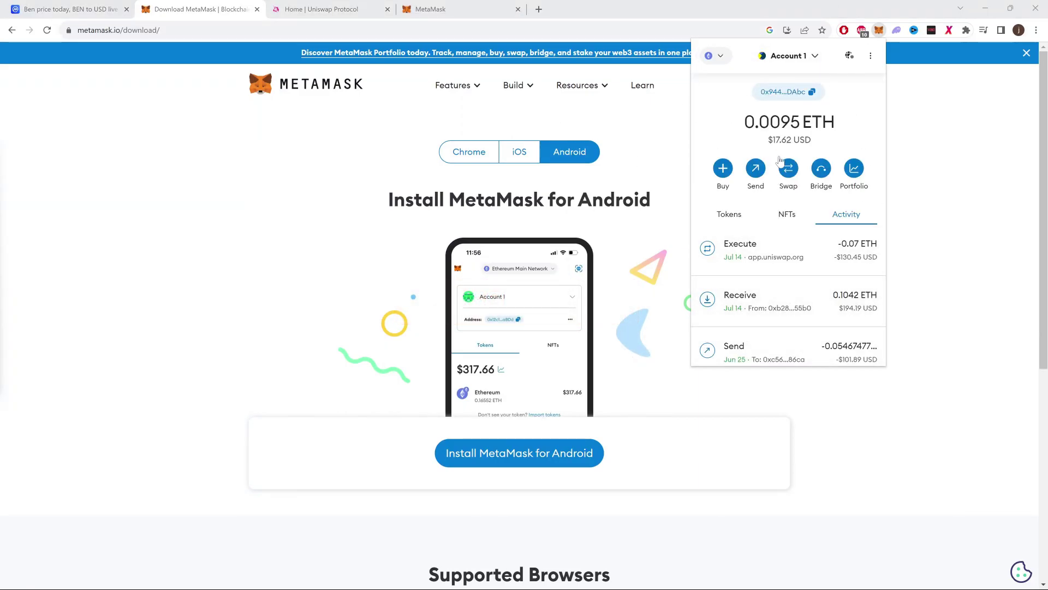
left_click(716, 56)
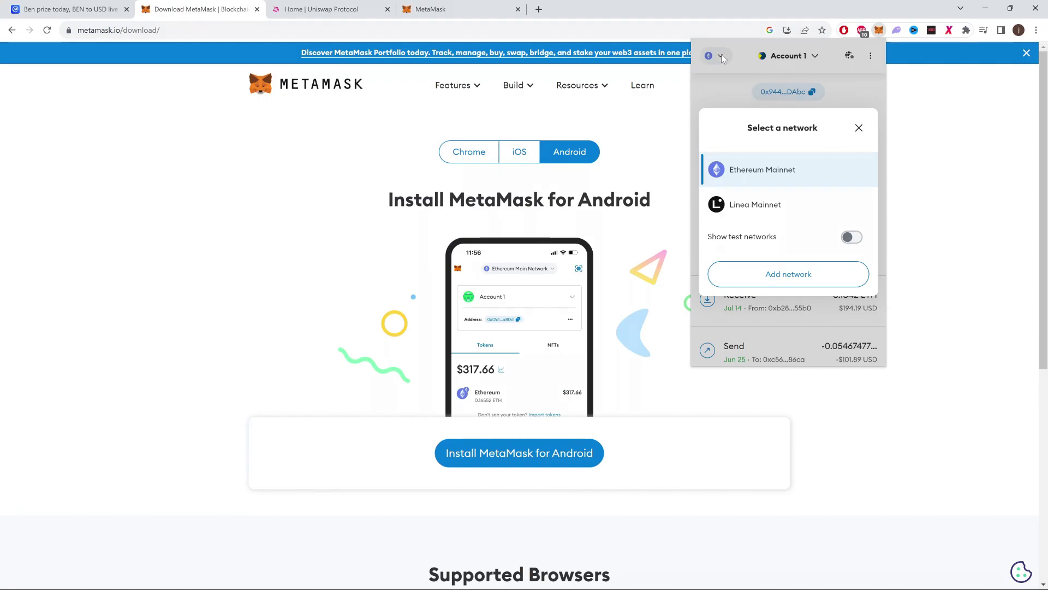
left_click(750, 275)
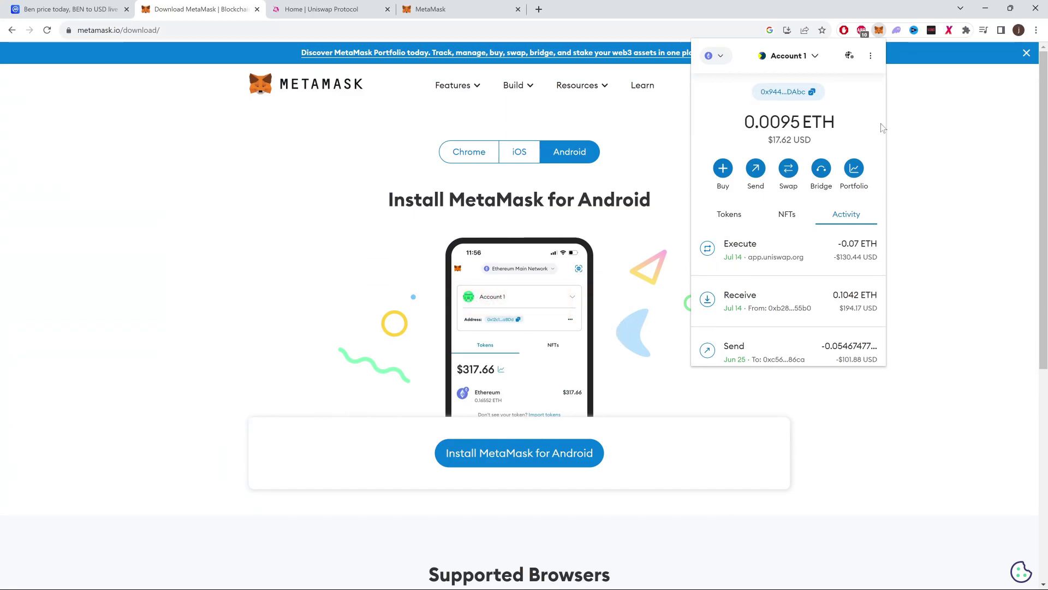
- Connect MetaMask to the Uniswap swap page so the 0.007 ETH balance appears
left_click(328, 10)
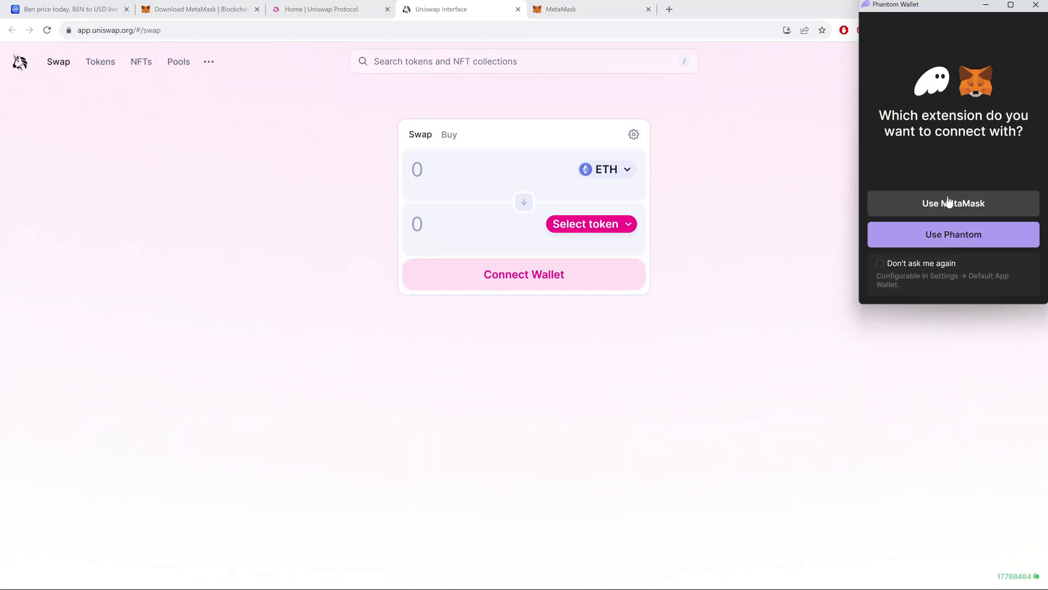
left_click(946, 203)
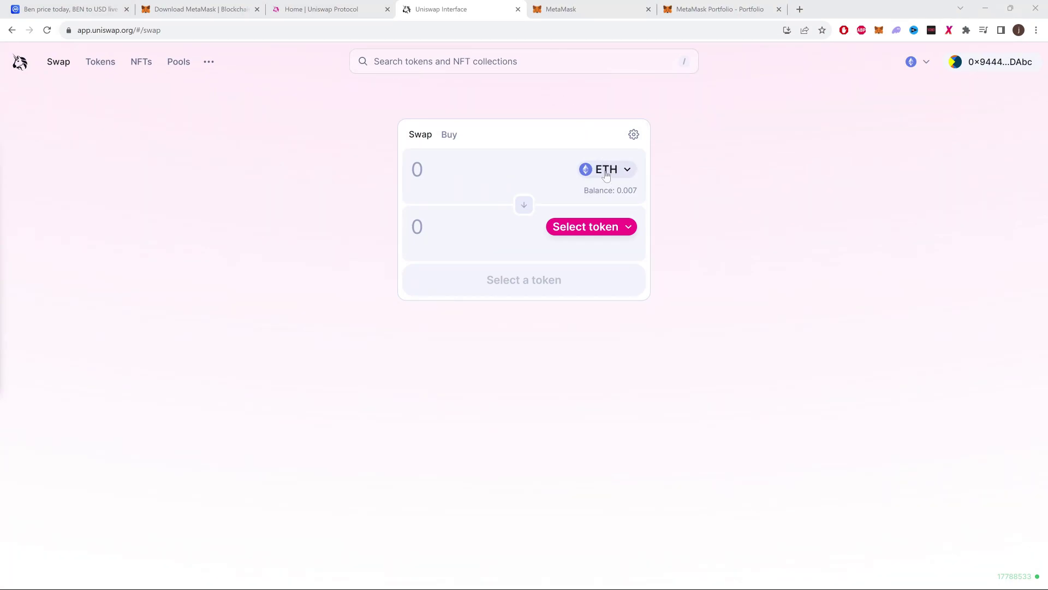
left_click(595, 229)
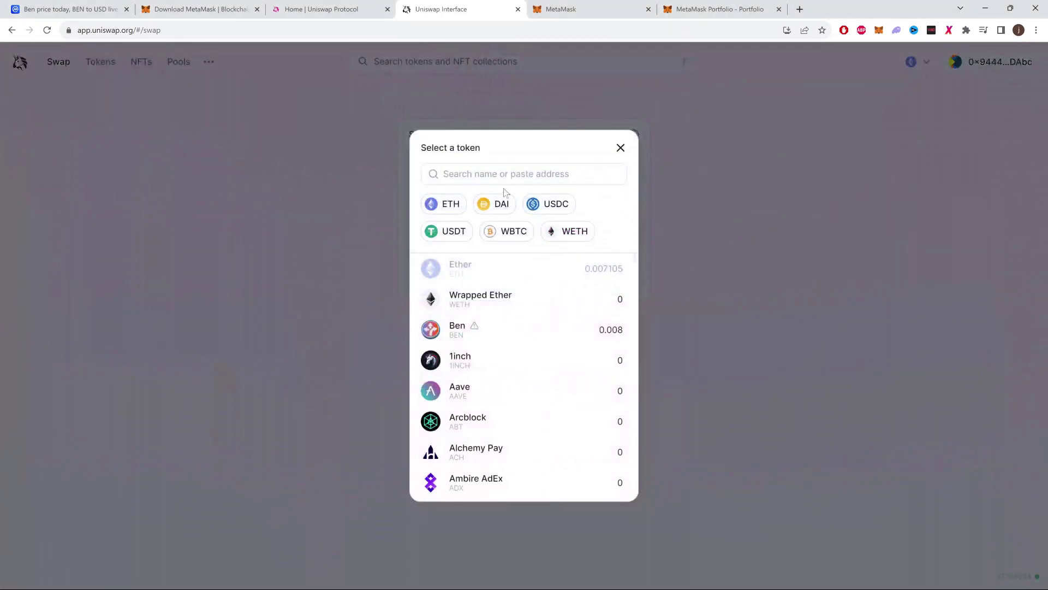
- Search 'ben', pick Ben as the receive token, and enter .007 ETH to pay
type("b")
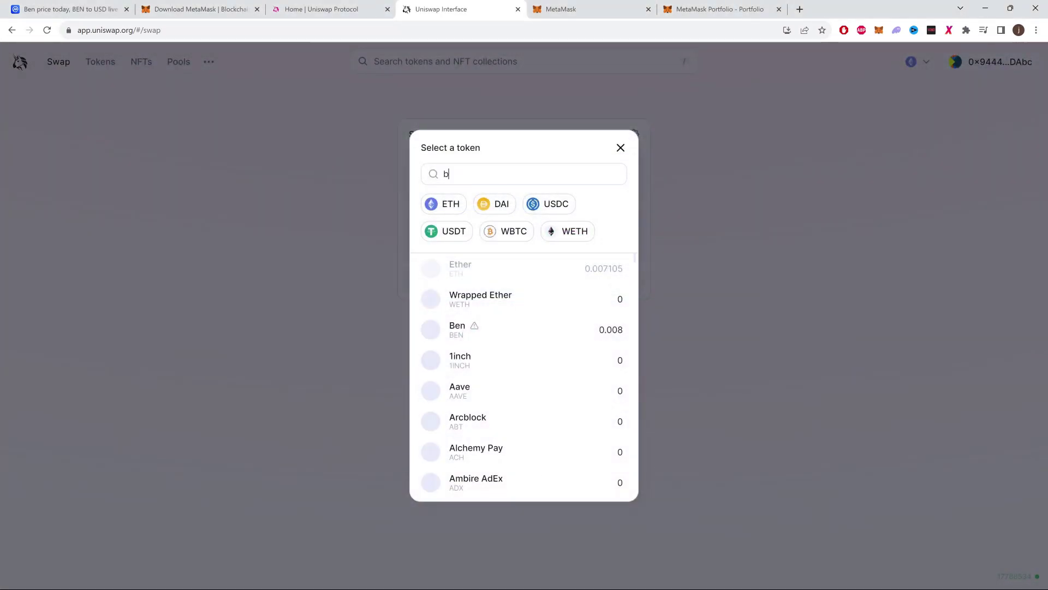
type("en")
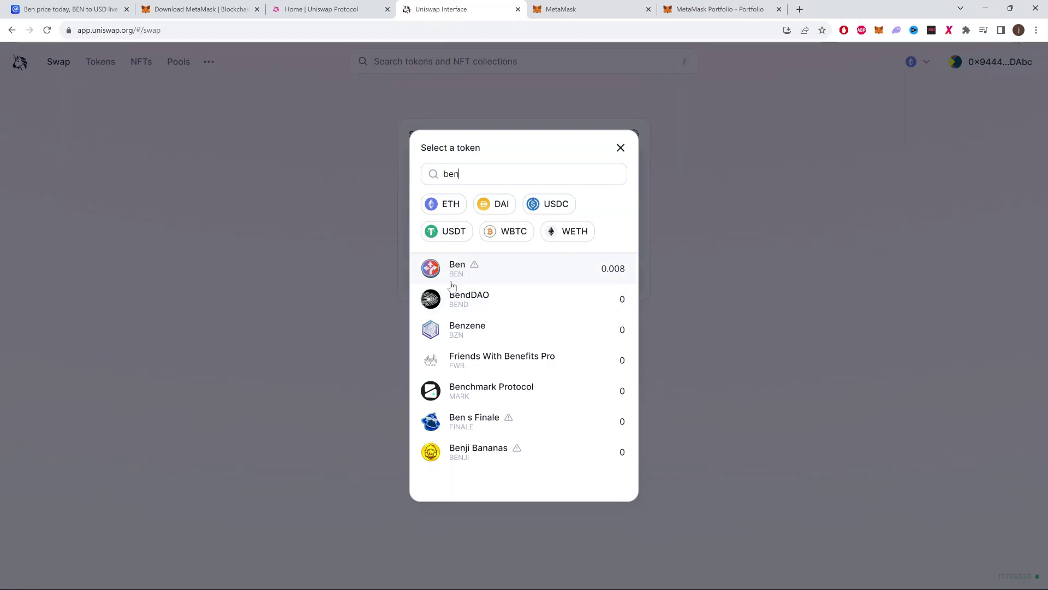
left_click(469, 275)
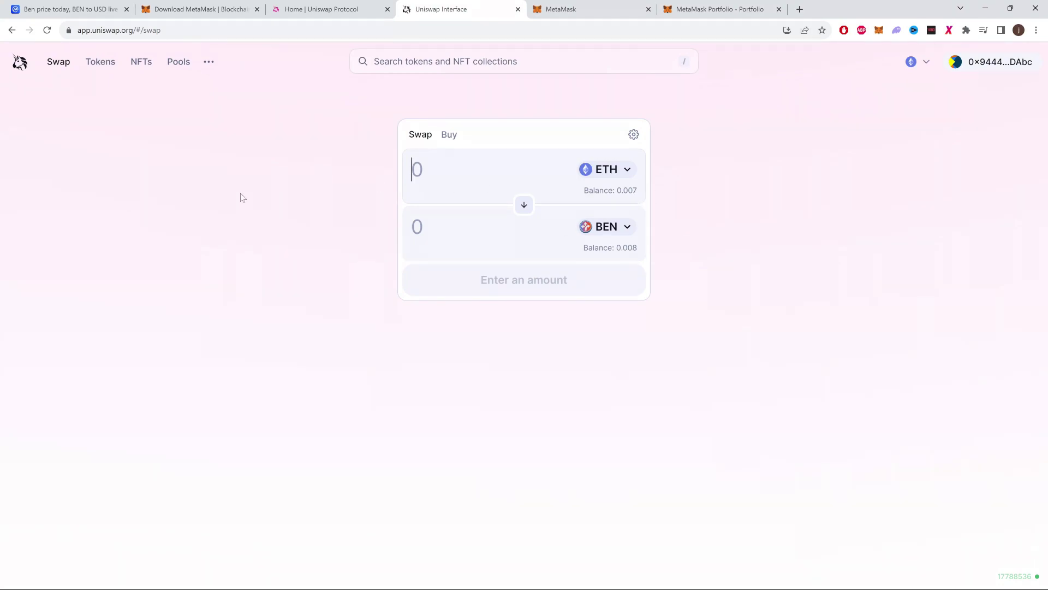
type(".007")
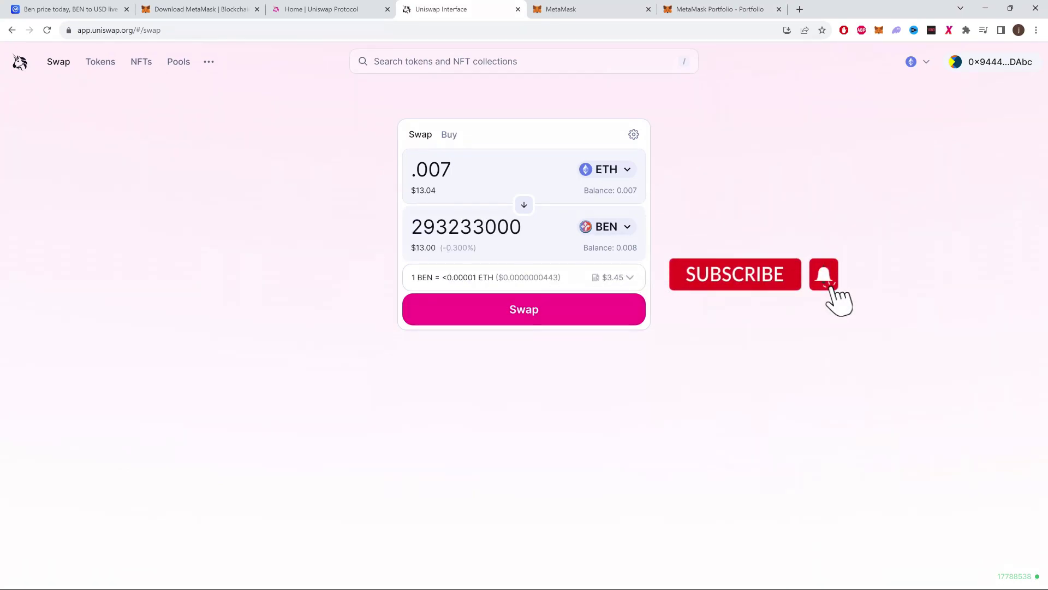
- Submit the 0.007 ETH swap, reject it in MetaMask over insufficient fee ETH, and close the review
left_click(547, 316)
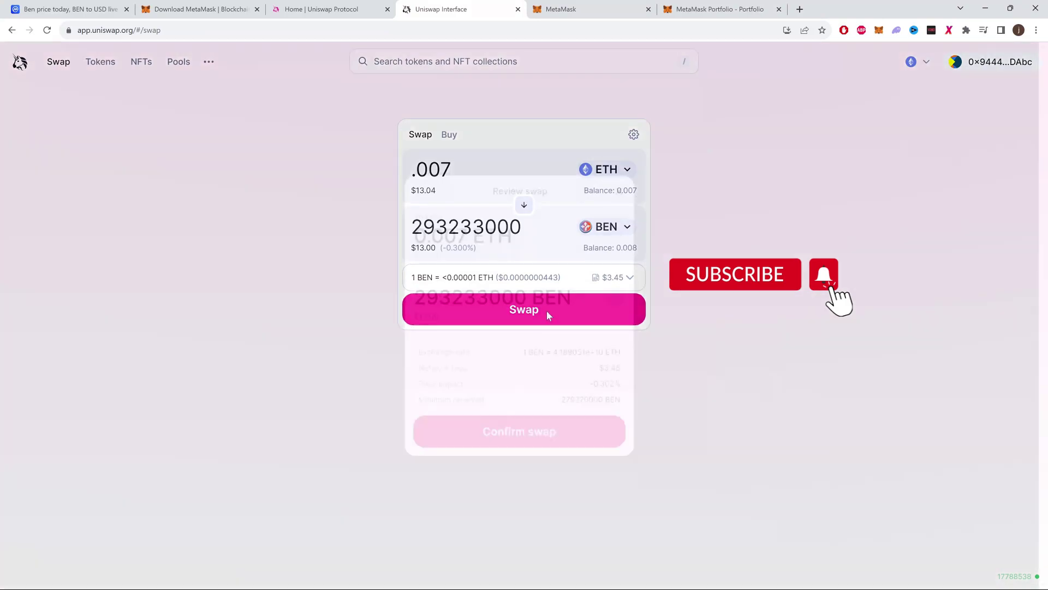
left_click(529, 437)
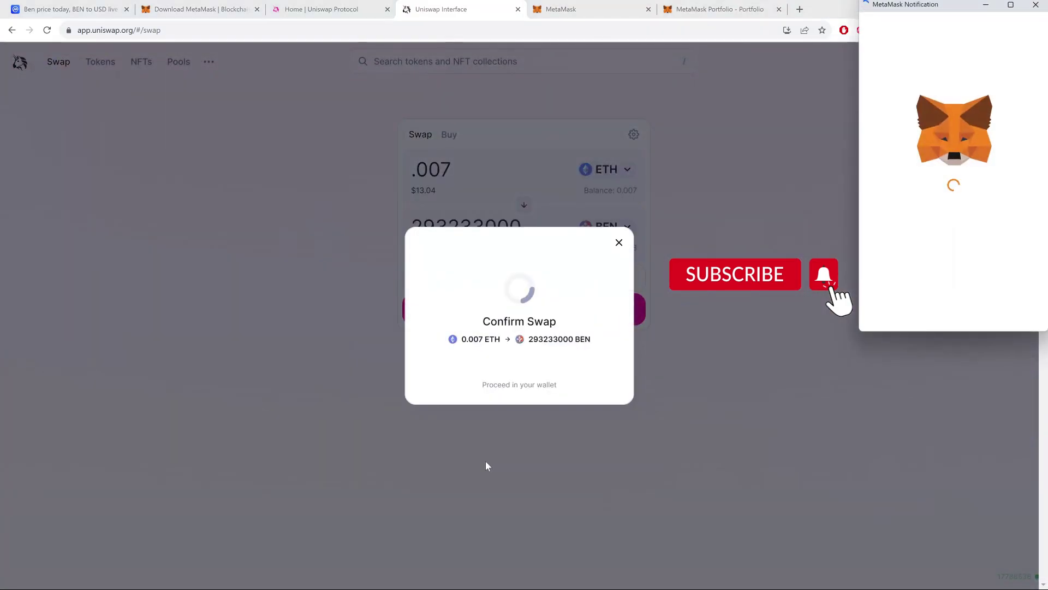
scroll(950, 219, "down", 1)
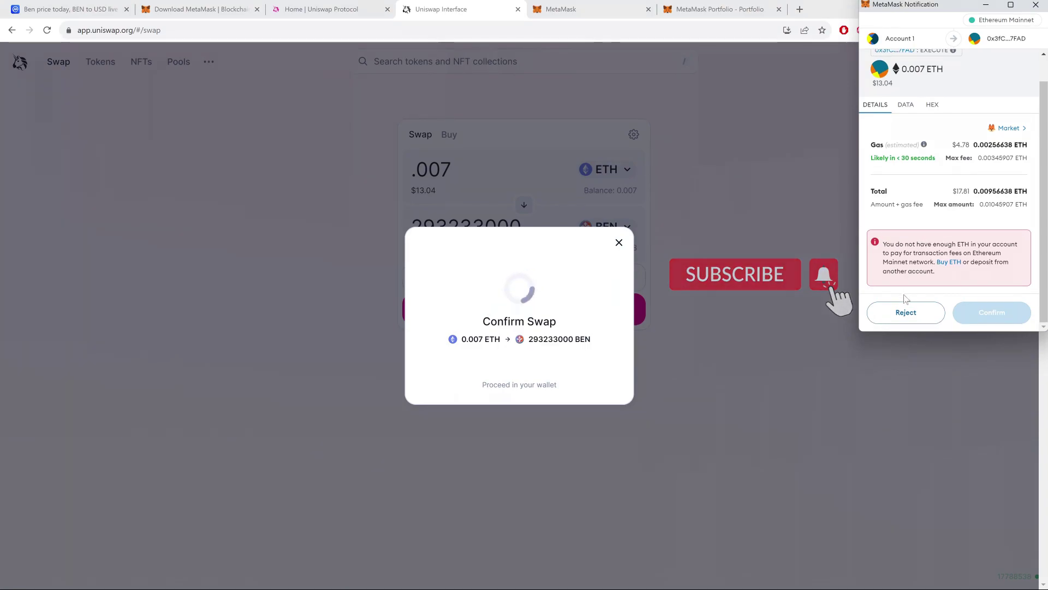
left_click(906, 312)
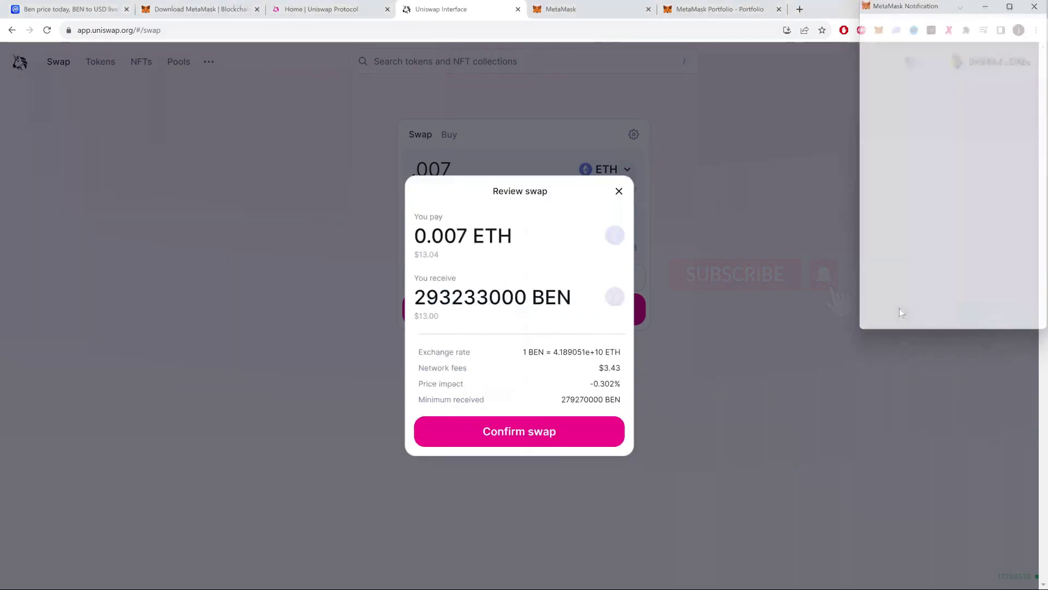
left_click(64, 256)
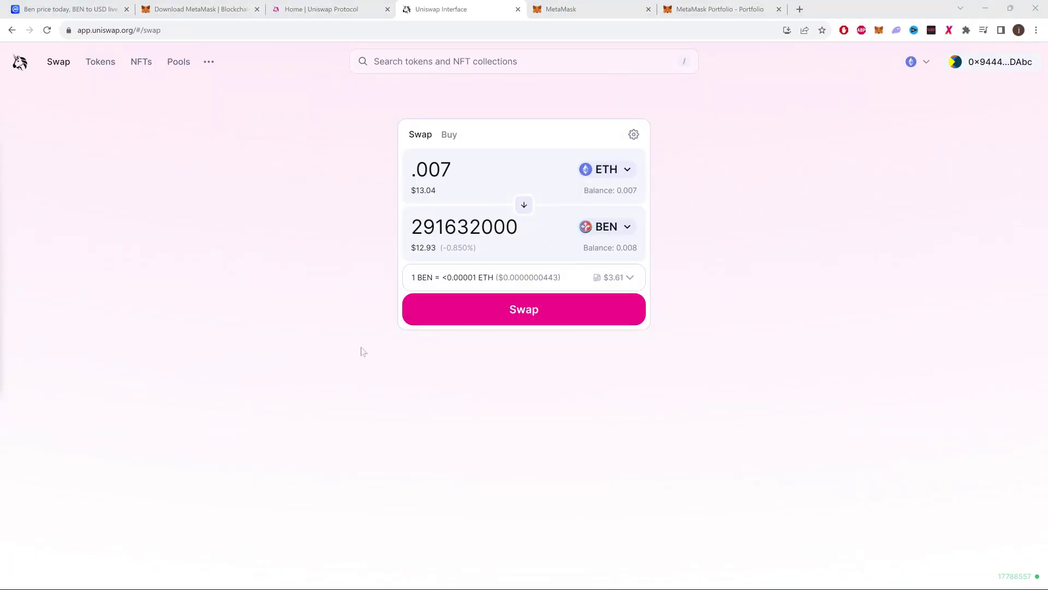
- Change the ETH amount to pay from .007 to .004
left_click(489, 191)
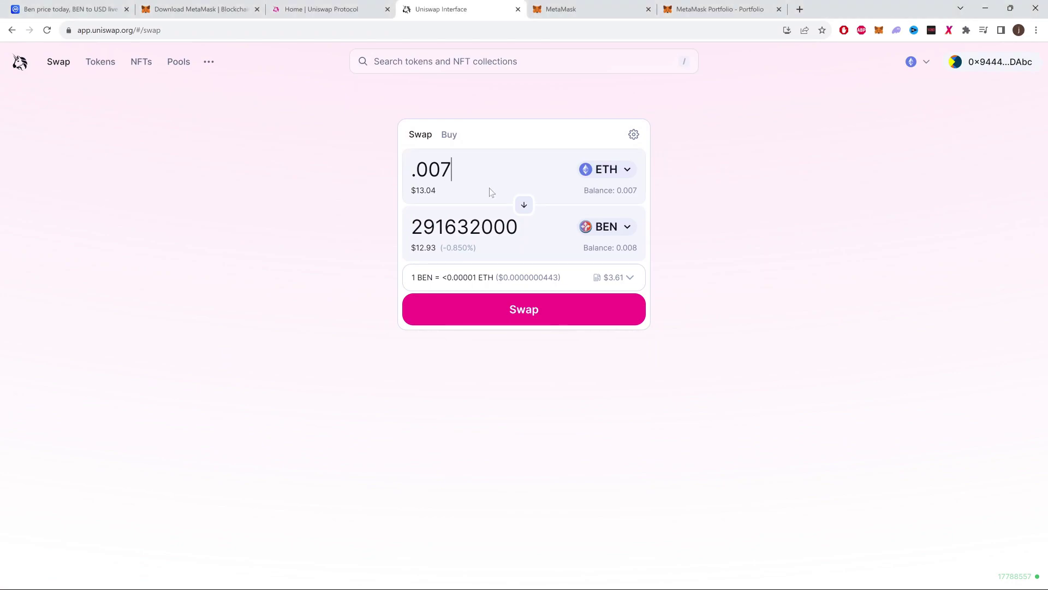
key("BackSpace")
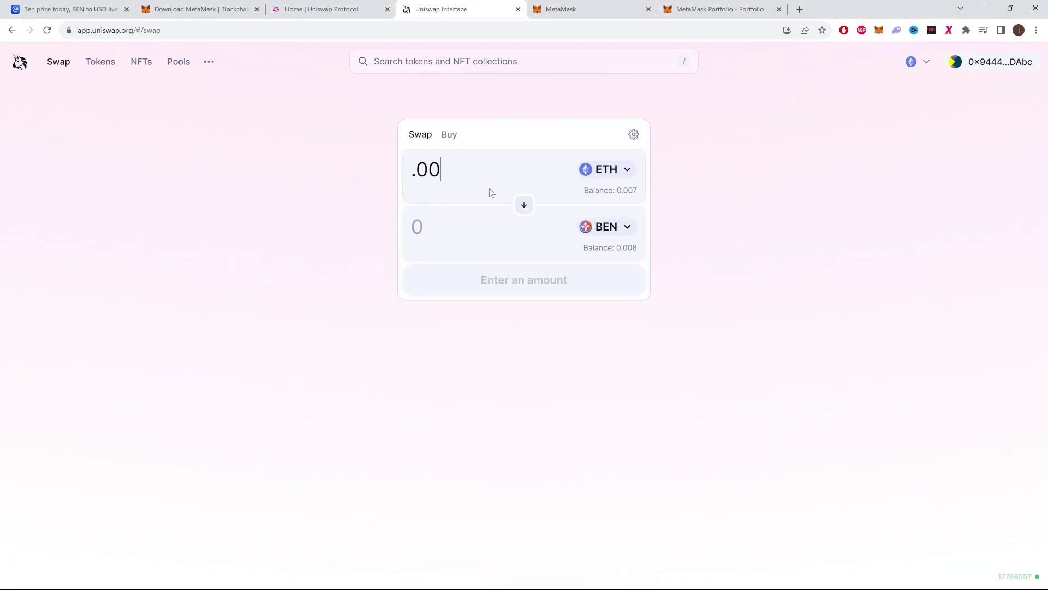
type("4")
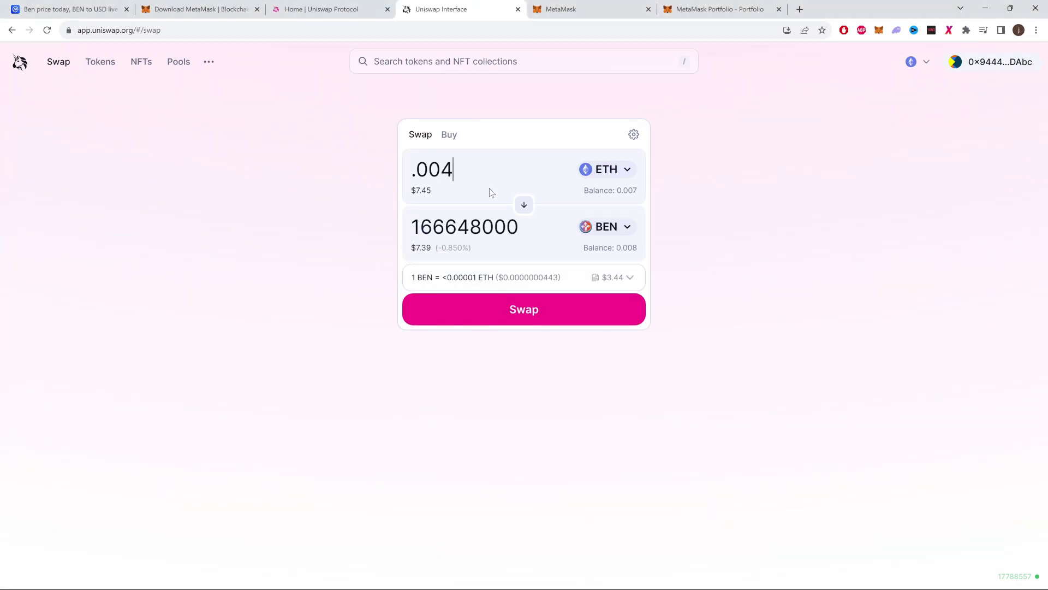
- Confirm the 0.004 ETH to BEN swap with Low gas in MetaMask and close the submitted dialog
left_click(436, 304)
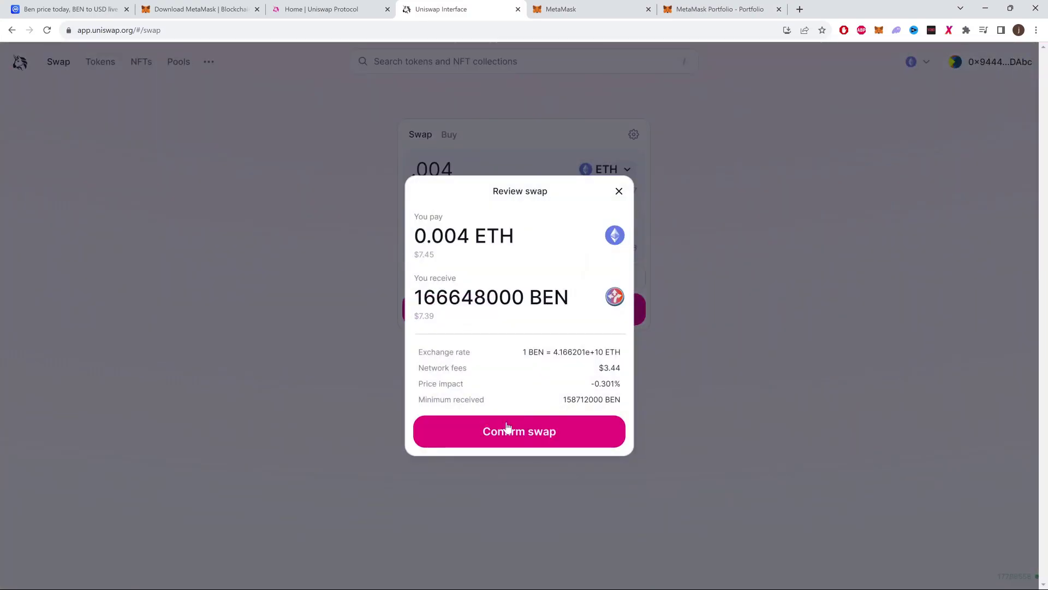
left_click(455, 431)
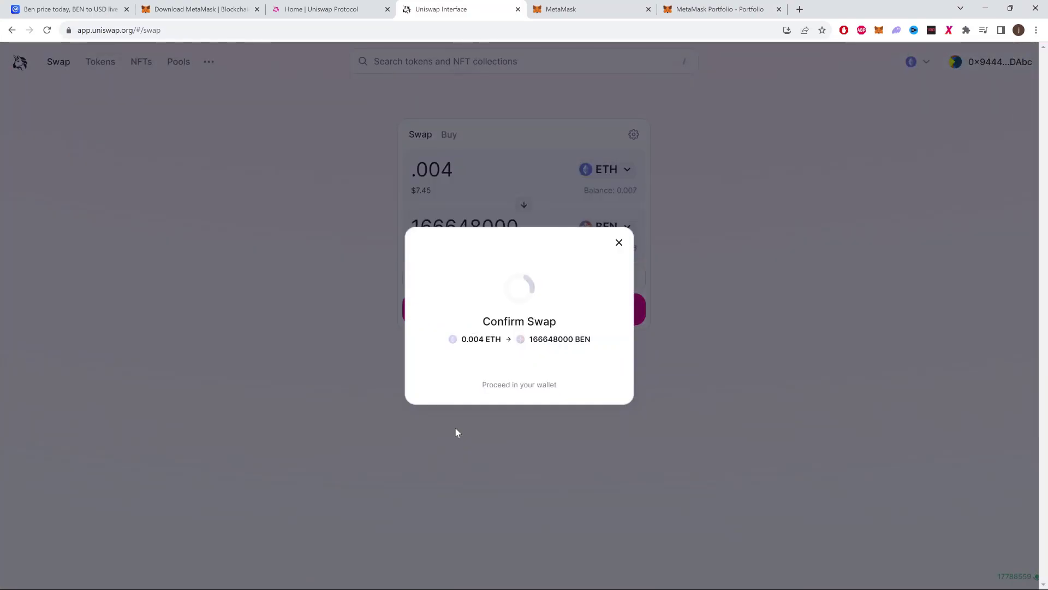
scroll(950, 191, "down", 2)
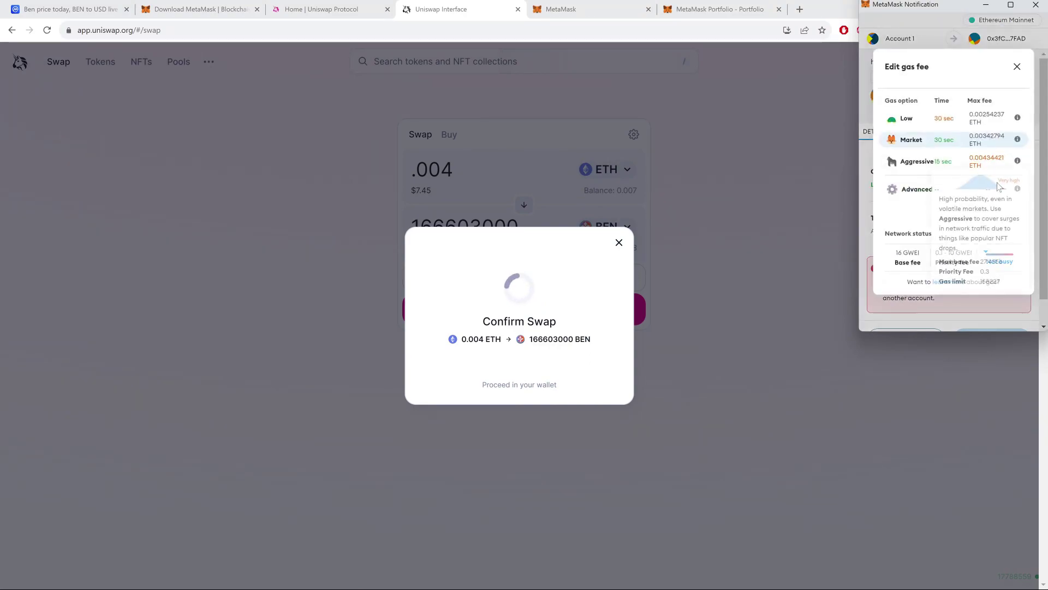
left_click(953, 119)
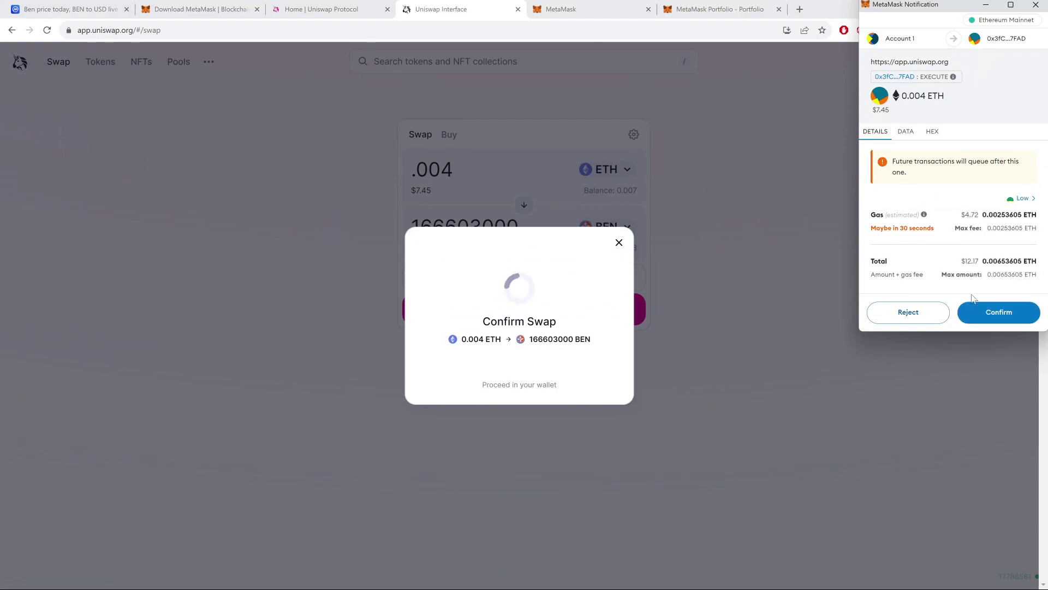
left_click(992, 315)
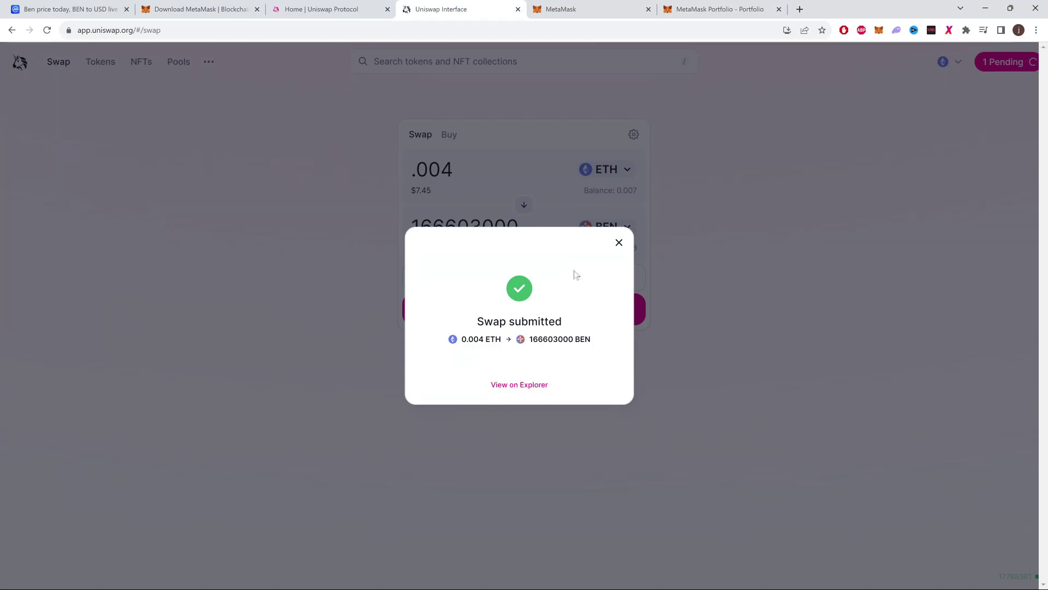
left_click(618, 243)
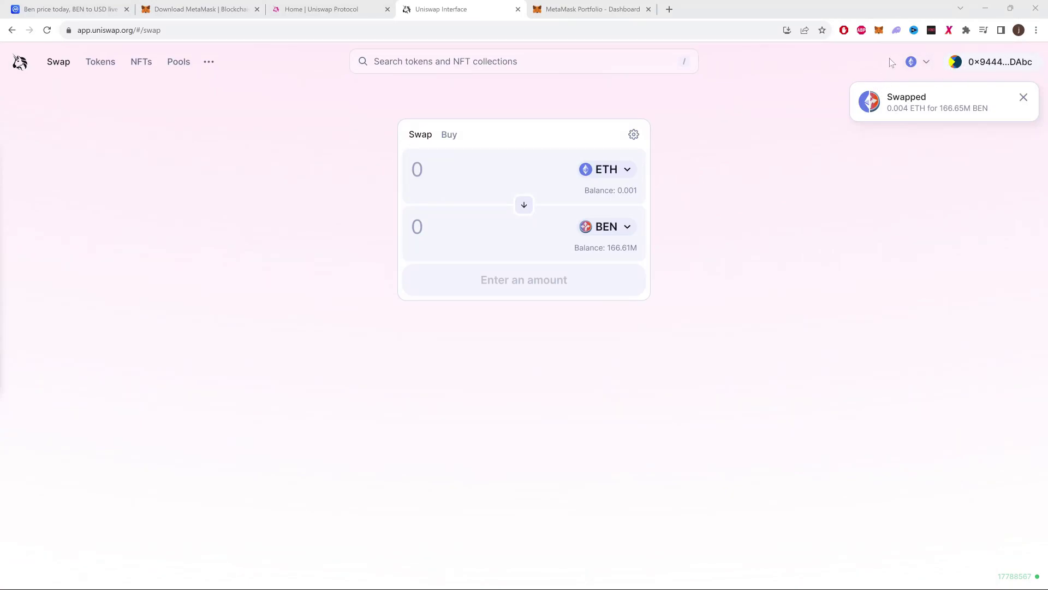
- Check MetaMask's Tokens list shows 166612525.58163 BEN, then open BEN and start a send
left_click(878, 31)
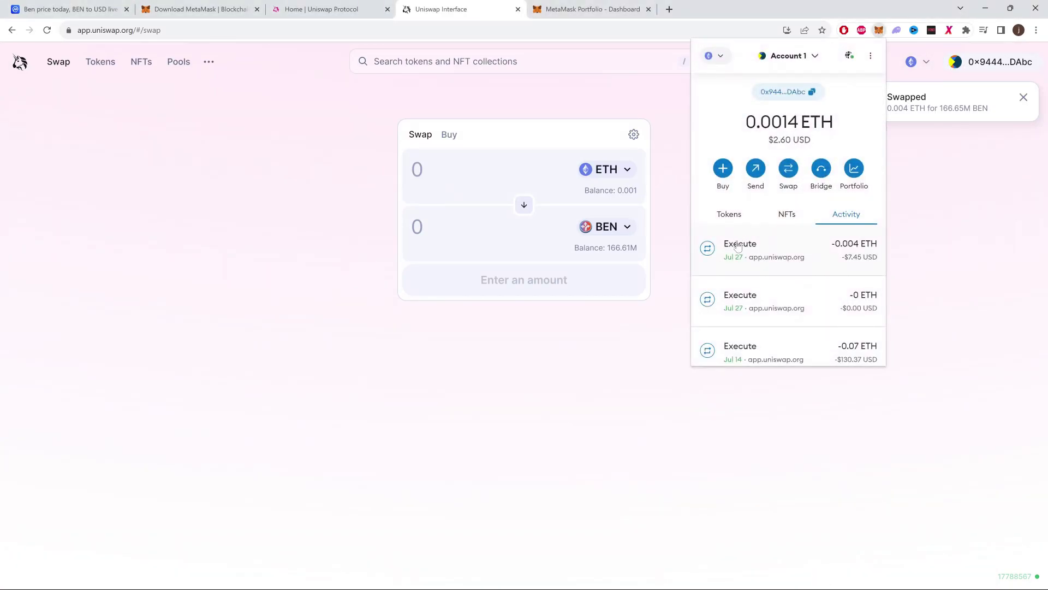
scroll(758, 202, "down", 5)
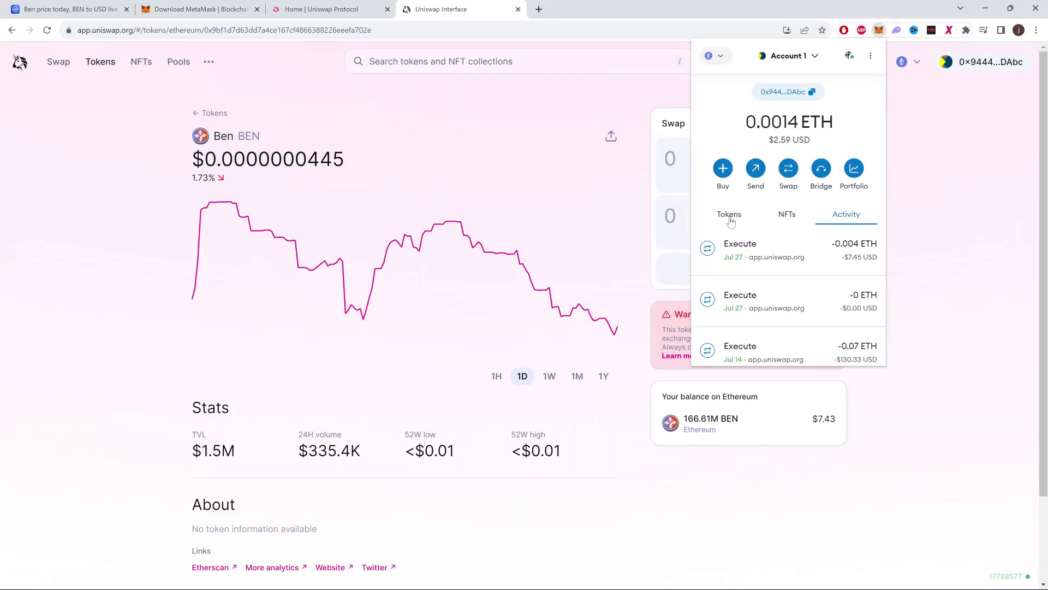
left_click(730, 215)
scroll(775, 273, "down", 1)
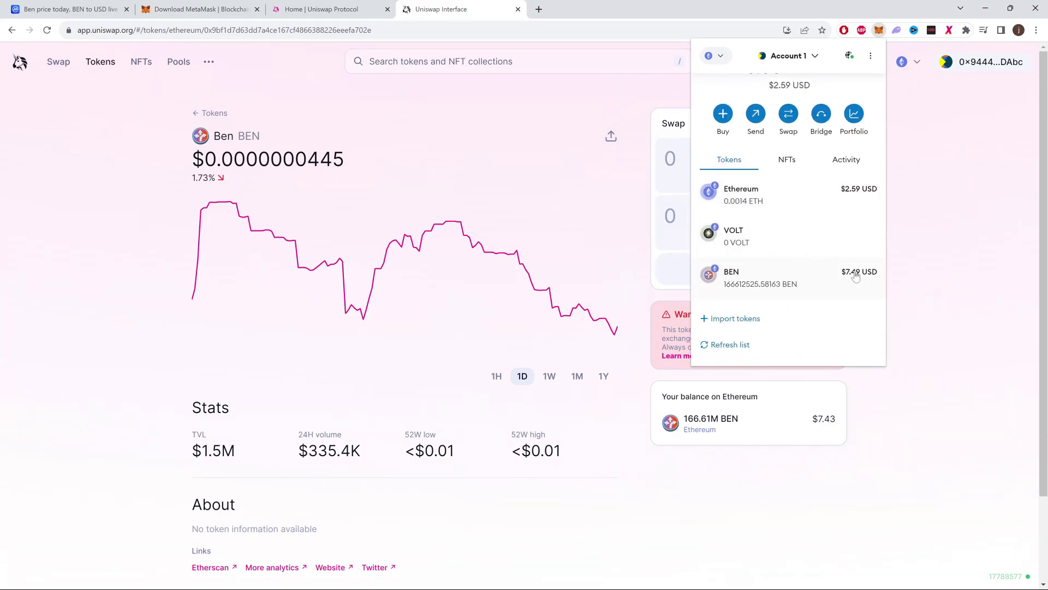
left_click(779, 279)
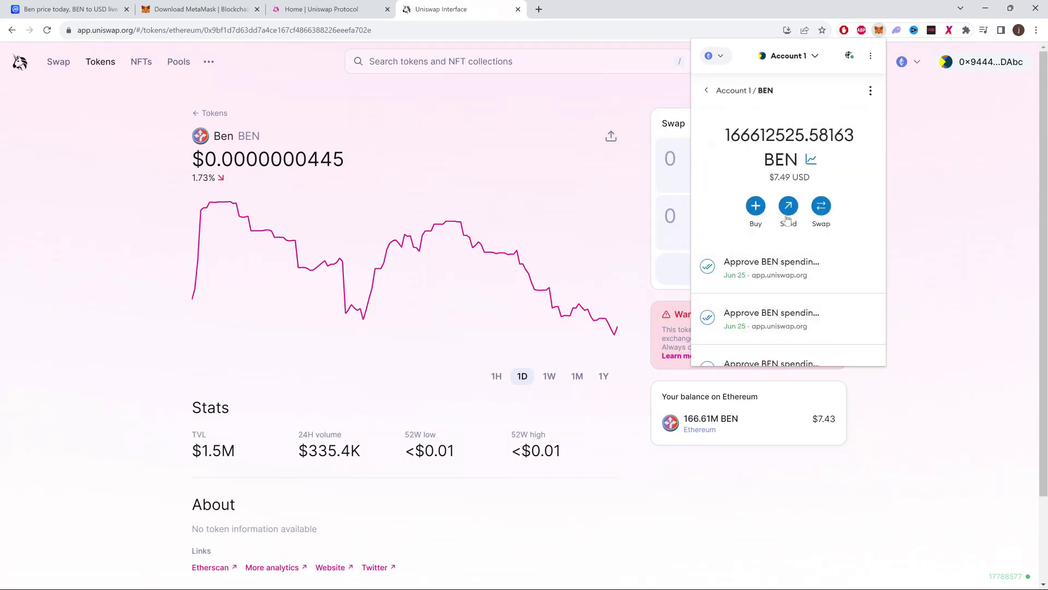
left_click(789, 210)
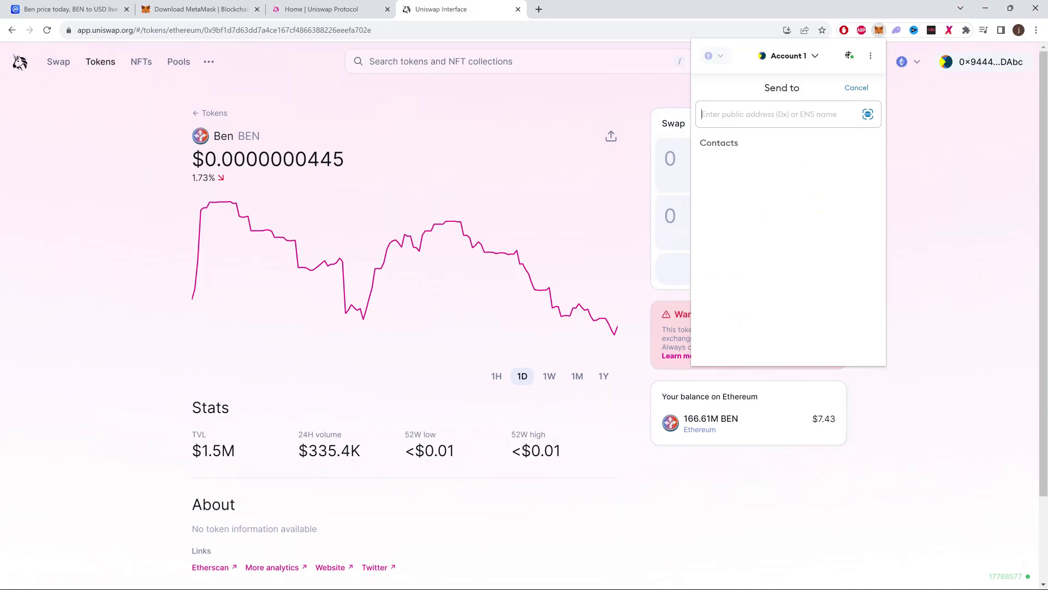